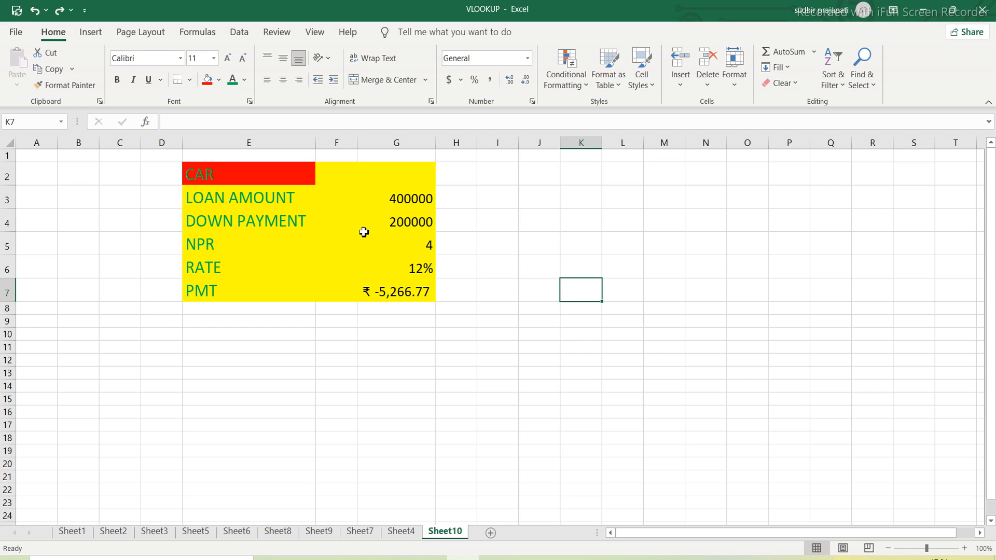
Step: Examine the car loan amount, down payment, NPR and rate in G3:G6 and the payment formula in G7
{"action": "left_click", "coordinate": [365, 251]}
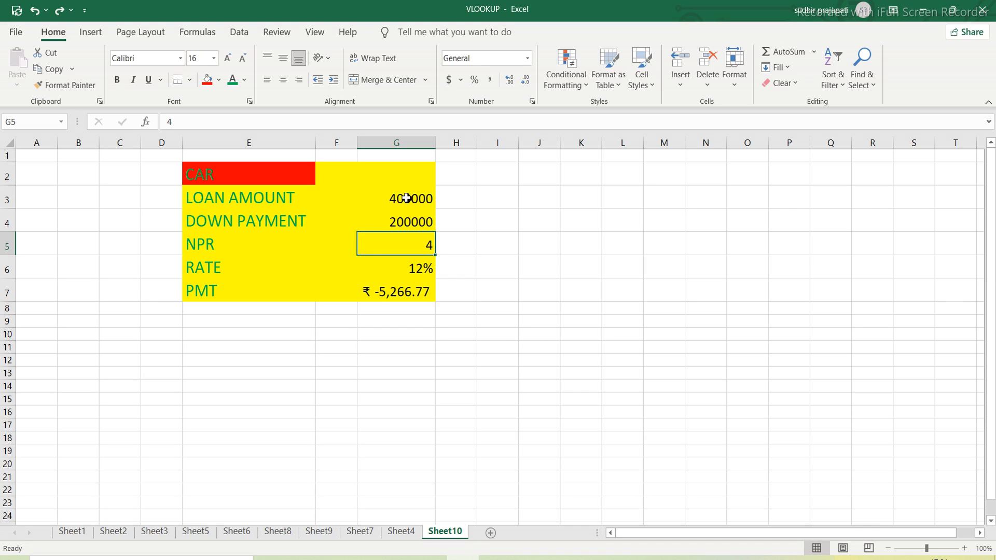
{"action": "left_click", "coordinate": [381, 202]}
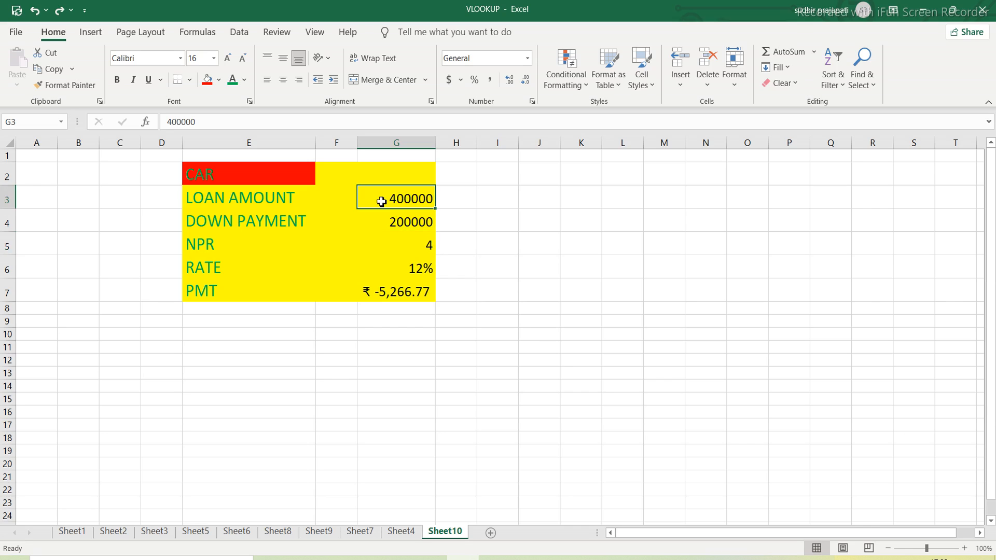
{"action": "left_click", "coordinate": [422, 222]}
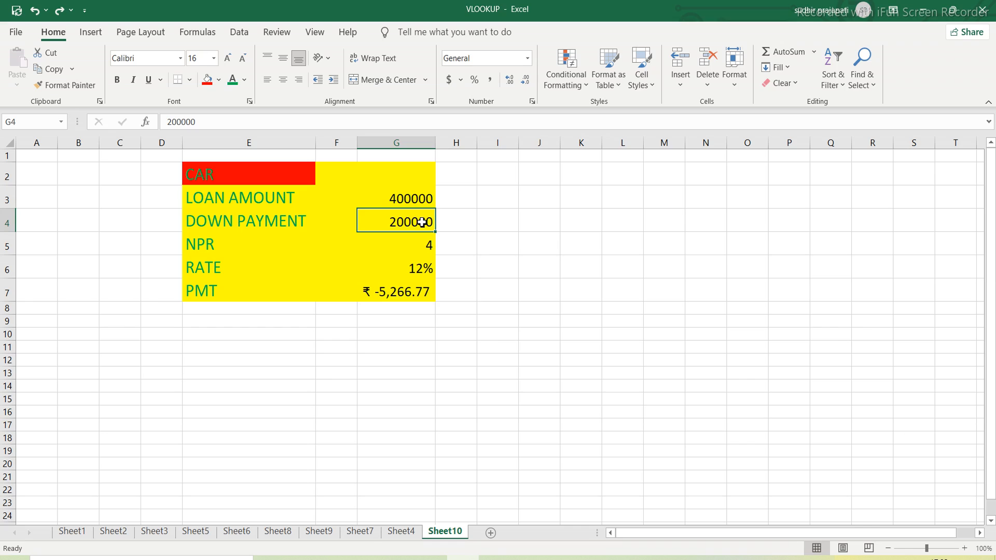
{"action": "left_click", "coordinate": [418, 252]}
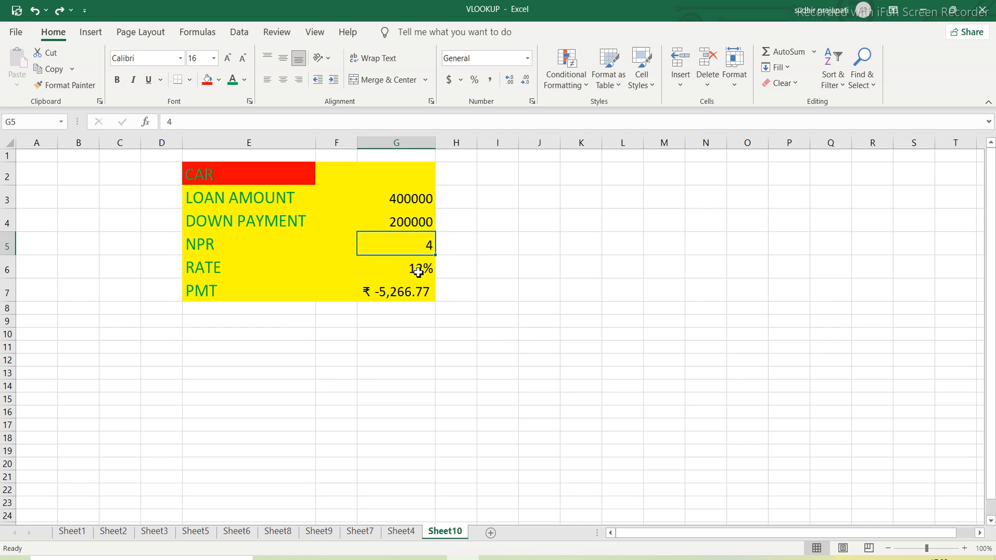
{"action": "left_click", "coordinate": [418, 273]}
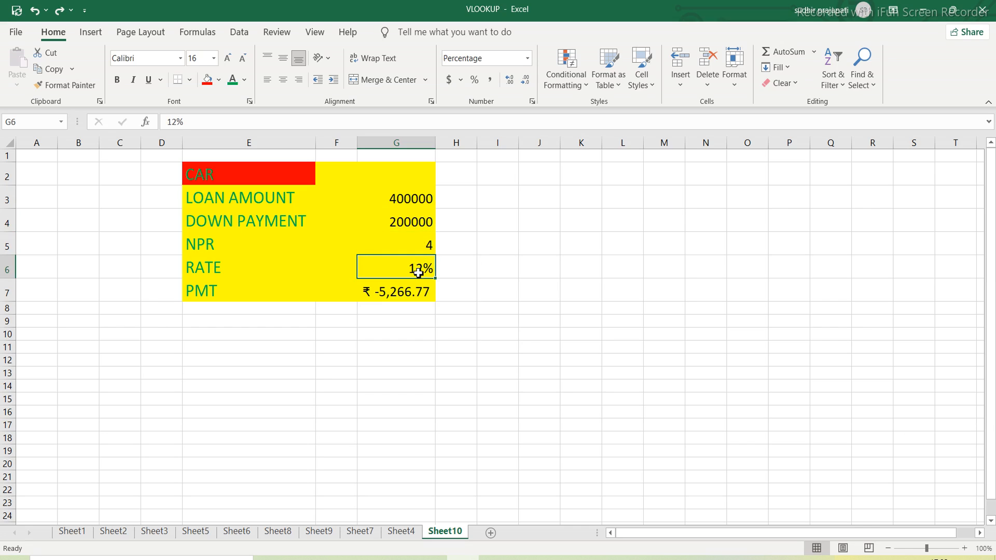
{"action": "left_click", "coordinate": [418, 247]}
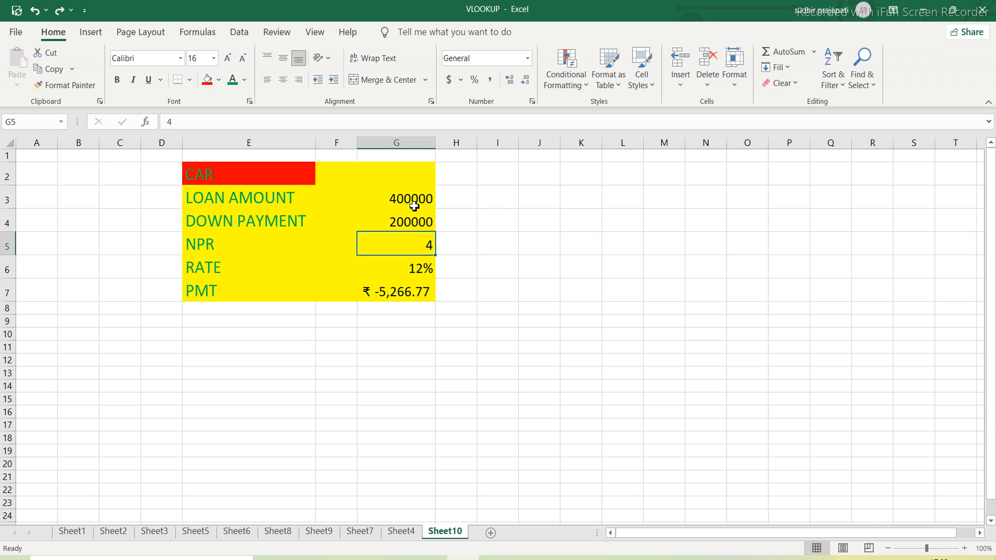
{"action": "left_click", "coordinate": [412, 225]}
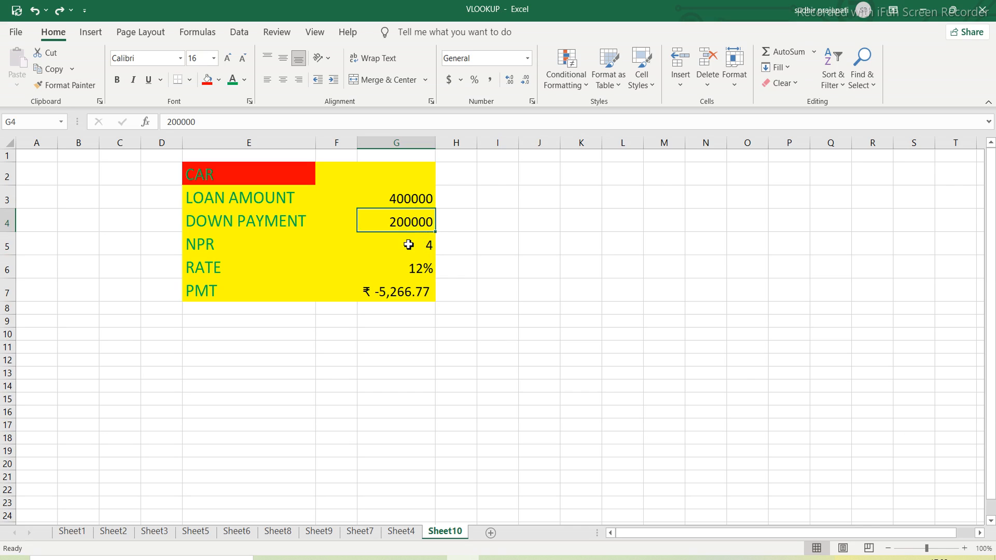
{"action": "left_click", "coordinate": [409, 245]}
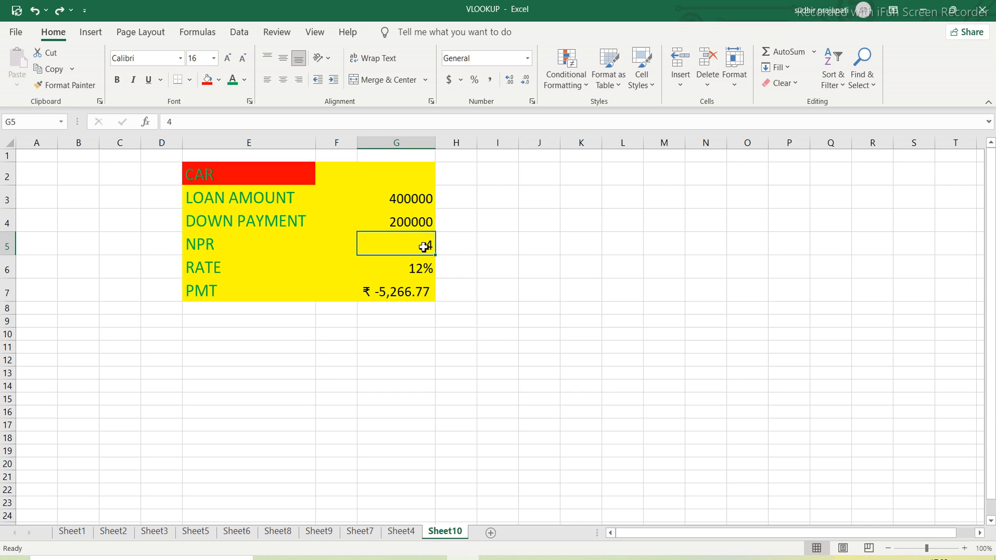
{"action": "left_click", "coordinate": [413, 276]}
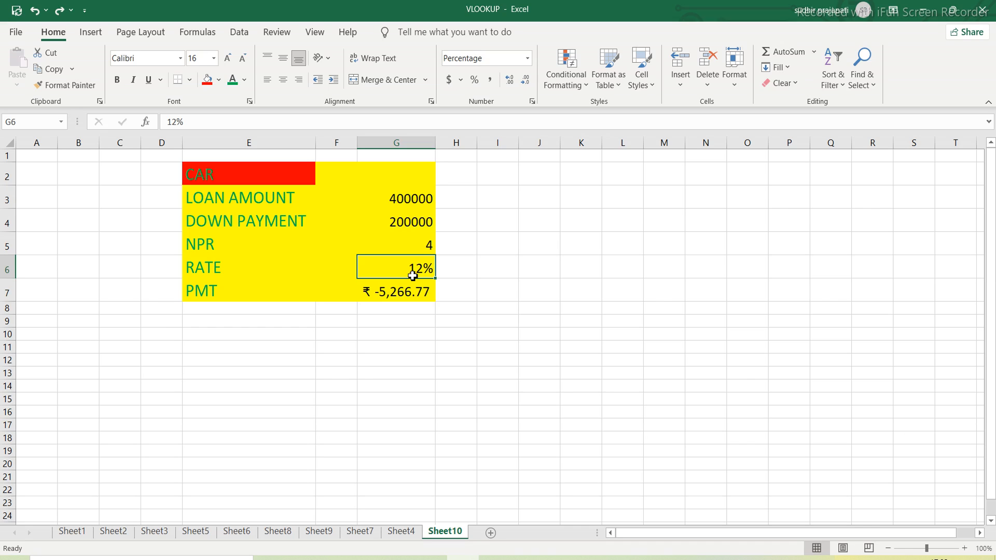
{"action": "left_click", "coordinate": [405, 296]}
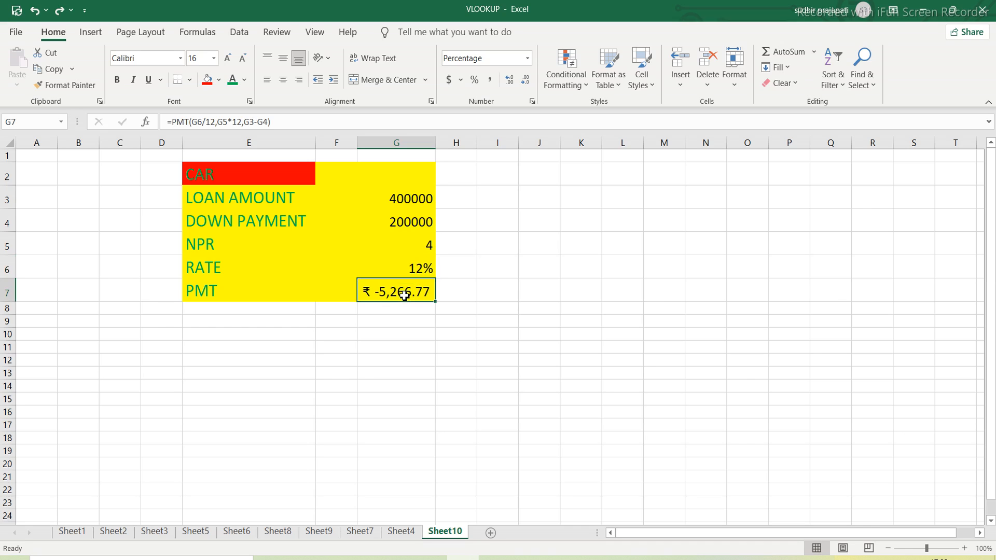
{"action": "left_click", "coordinate": [207, 308]}
Step: Replace the content of G7 with a new PMT formula using G6/12 as rate and G5*12 as number of periods
{"action": "left_click", "coordinate": [385, 296]}
{"action": "key", "text": "BackSpace"}
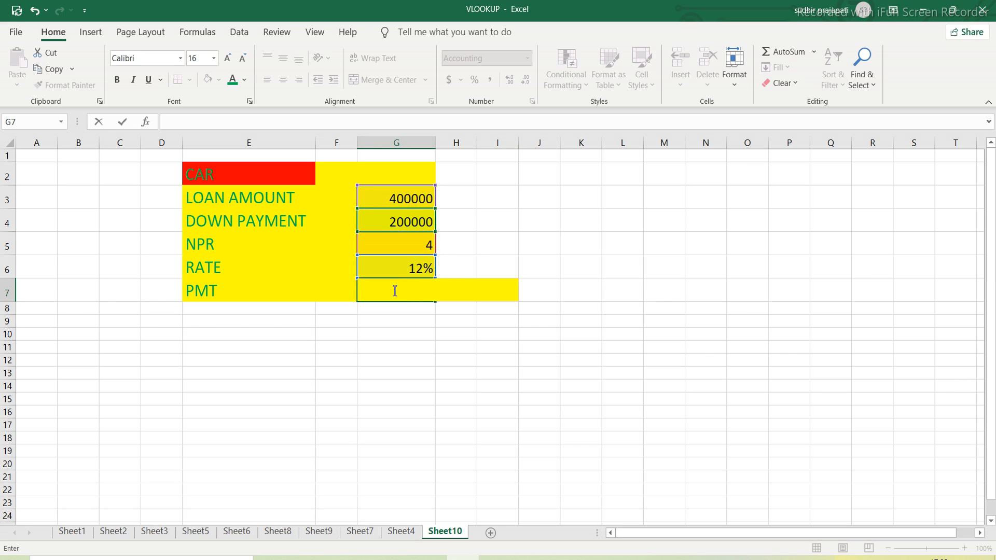
{"action": "type", "text": "="}
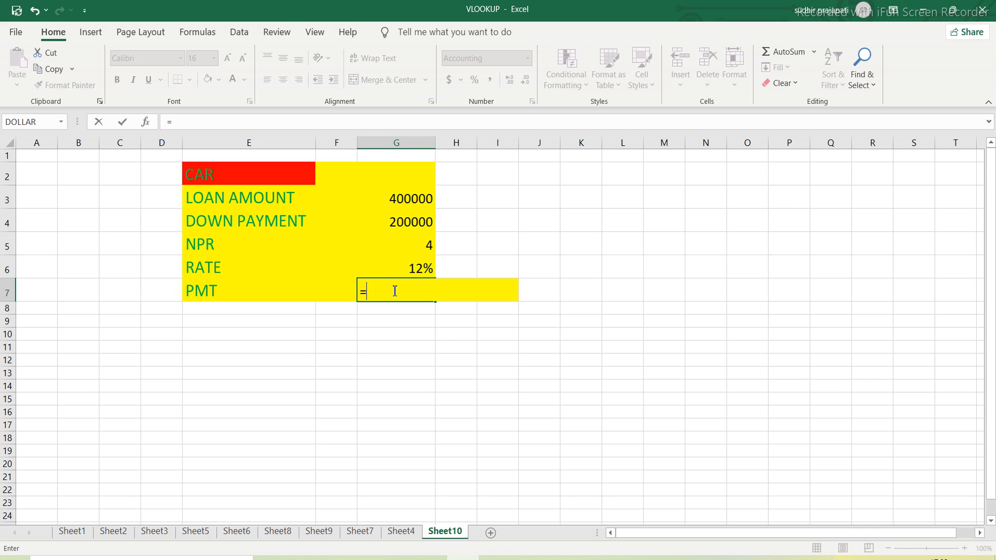
{"action": "type", "text": "pmt"}
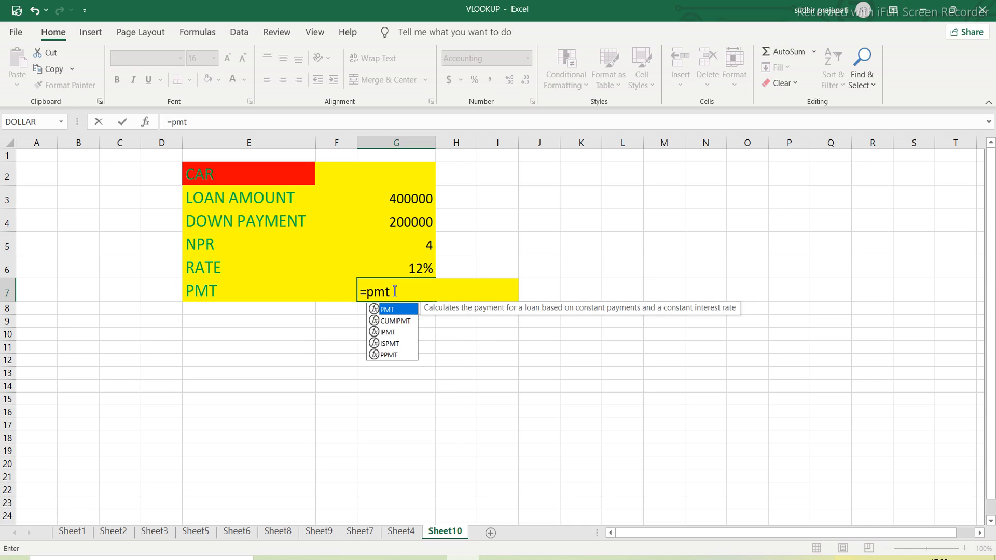
{"action": "type", "text": "("}
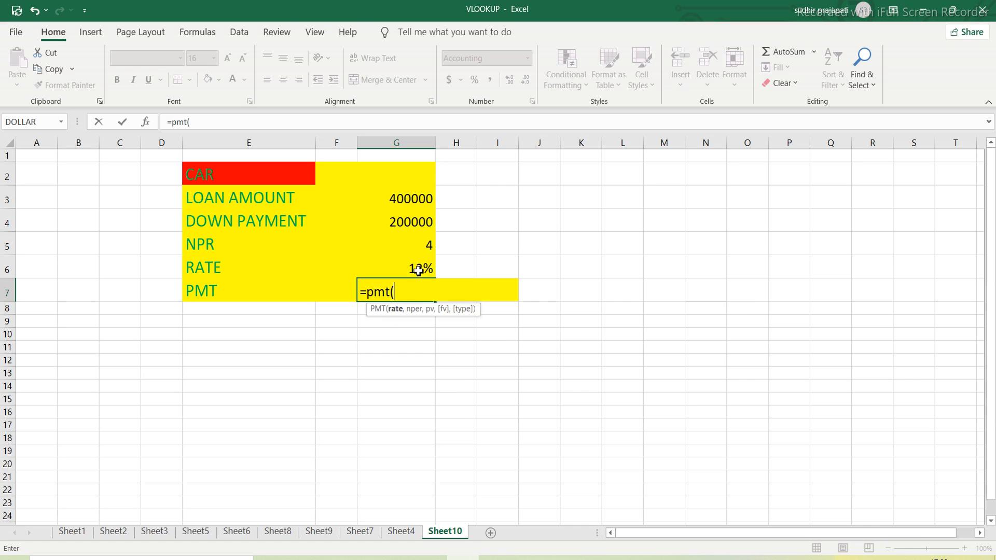
{"action": "left_click", "coordinate": [419, 270]}
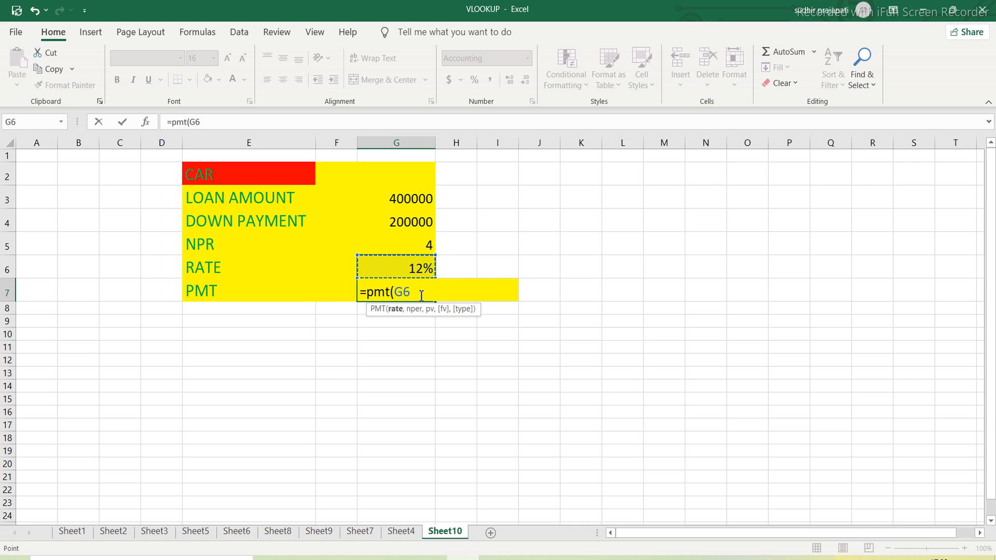
{"action": "type", "text": "/12,"}
{"action": "left_click", "coordinate": [424, 247]}
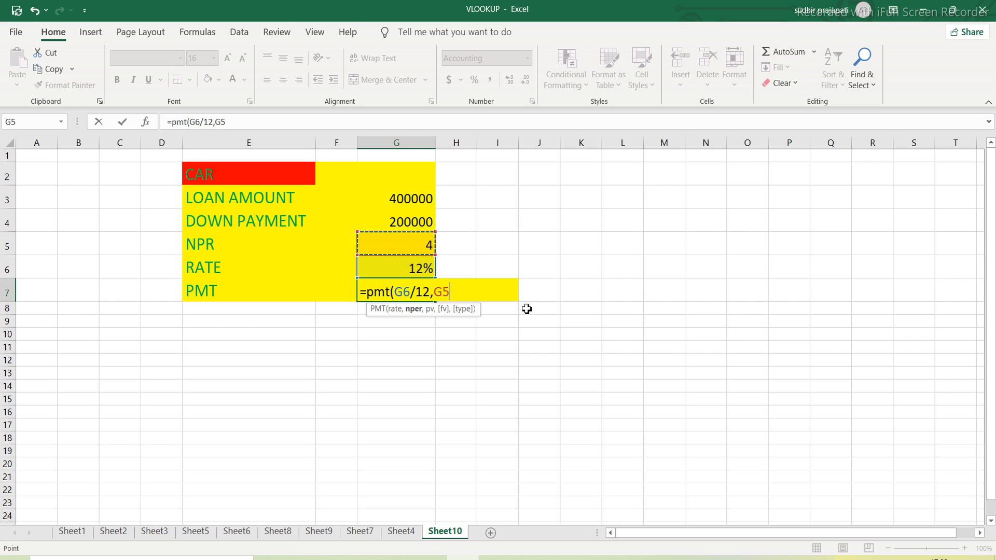
{"action": "type", "text": "*12"}
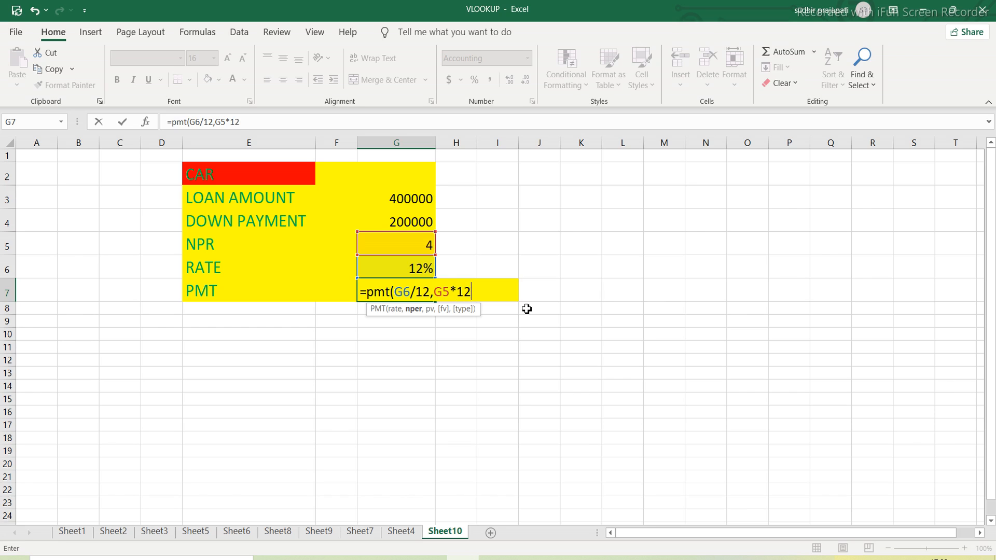
{"action": "type", "text": ","}
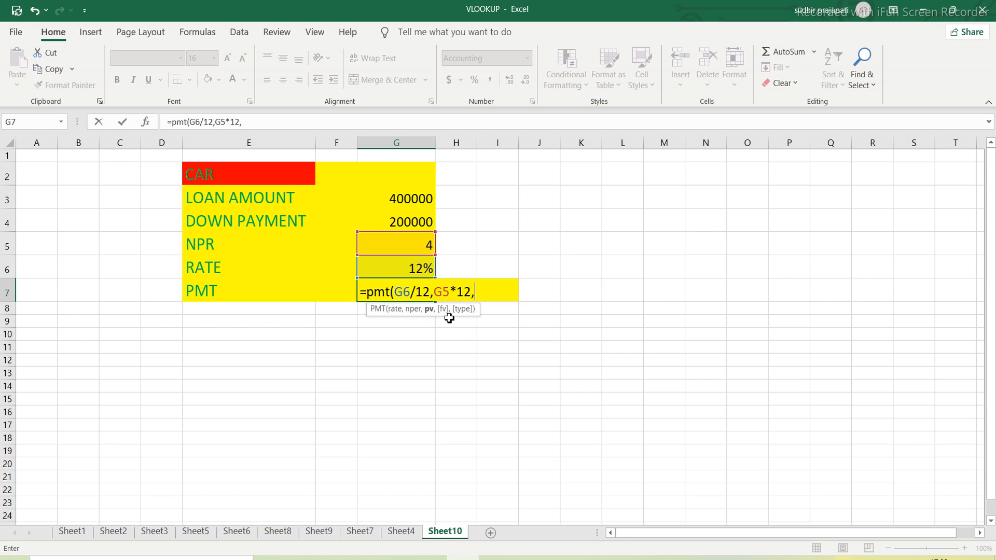
Step: Complete the PMT formula in G7 with loan amount minus down payment, G3-G4, as the present value
{"action": "left_click", "coordinate": [412, 202]}
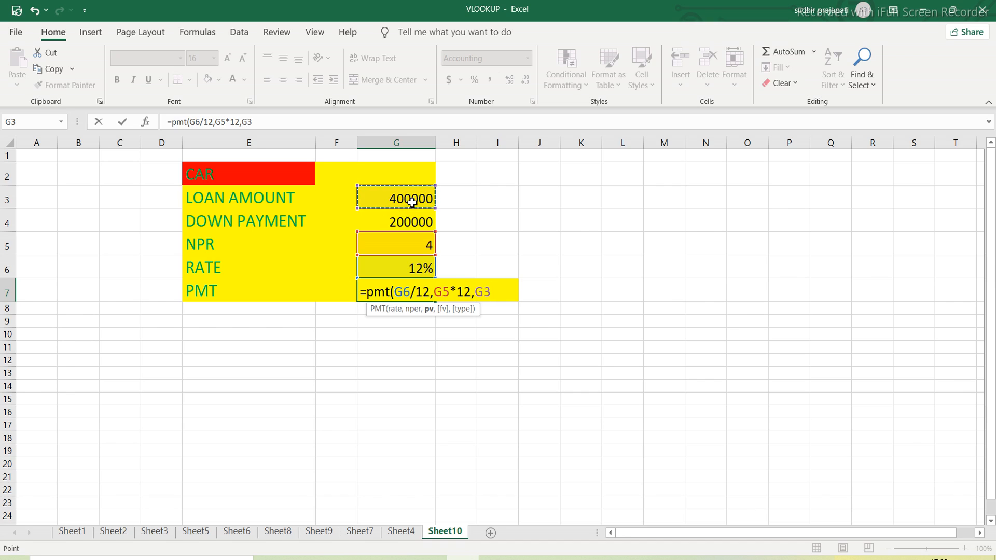
{"action": "type", "text": "-"}
{"action": "left_click", "coordinate": [413, 226]}
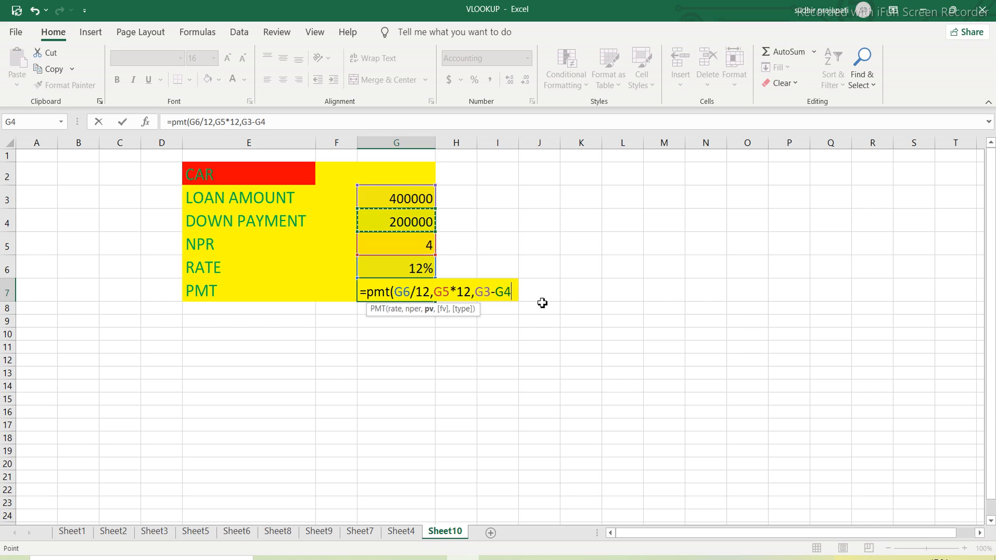
{"action": "type", "text": ")"}
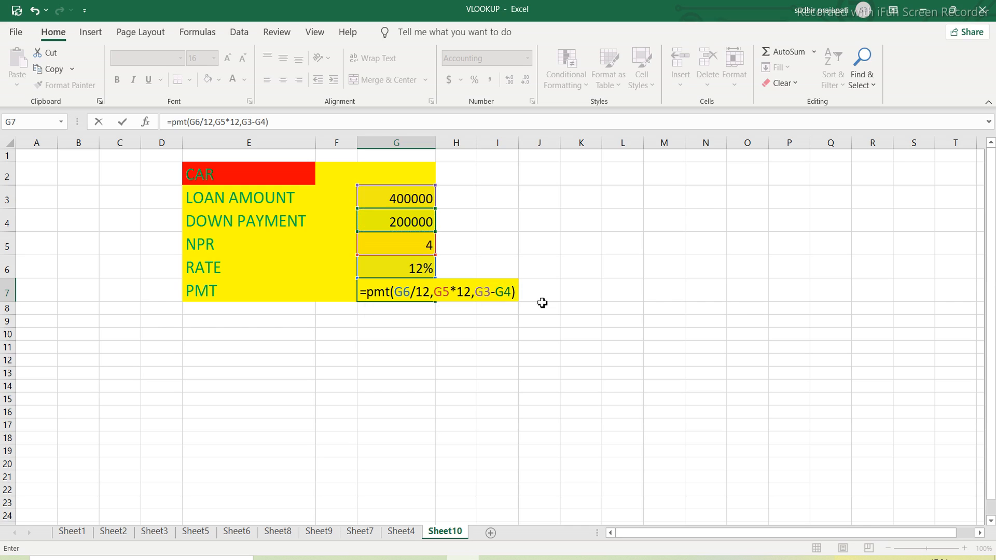
{"action": "key", "text": "Return"}
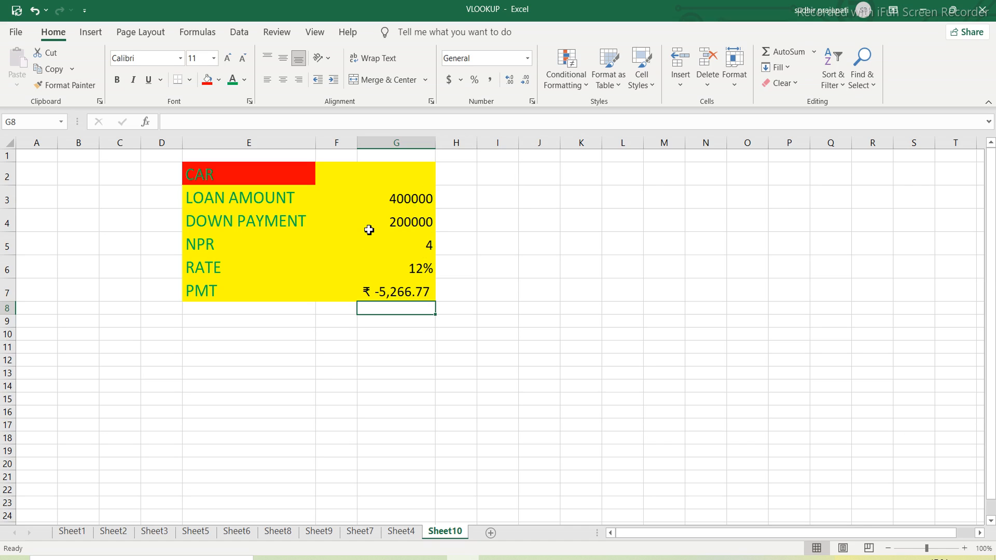
Step: Rewrite the PMT formula in G7 from scratch, with G6/12 as the rate and G5*12 as the number of periods
{"action": "left_click", "coordinate": [399, 293]}
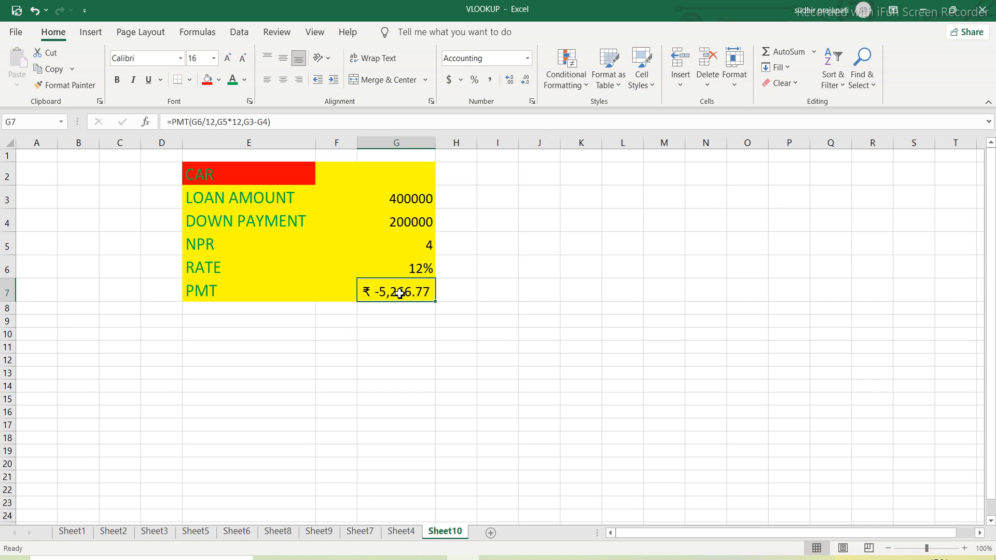
{"action": "key", "text": "BackSpace"}
{"action": "type", "text": "="}
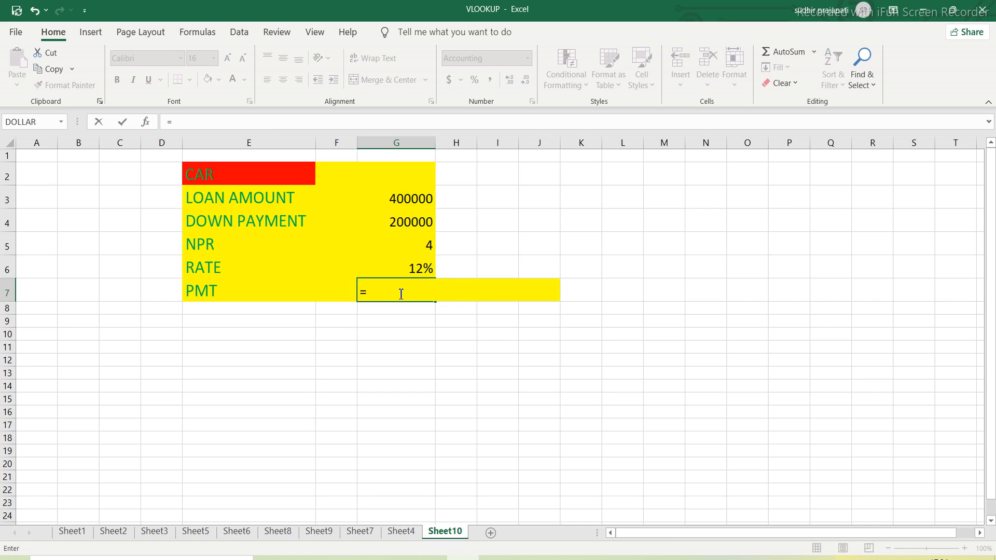
{"action": "type", "text": "pmt"}
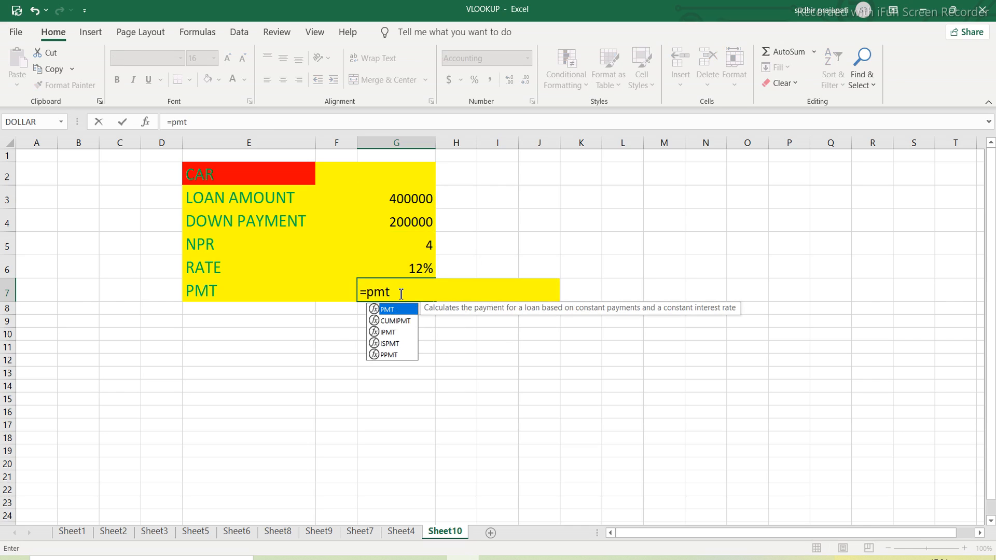
{"action": "type", "text": "("}
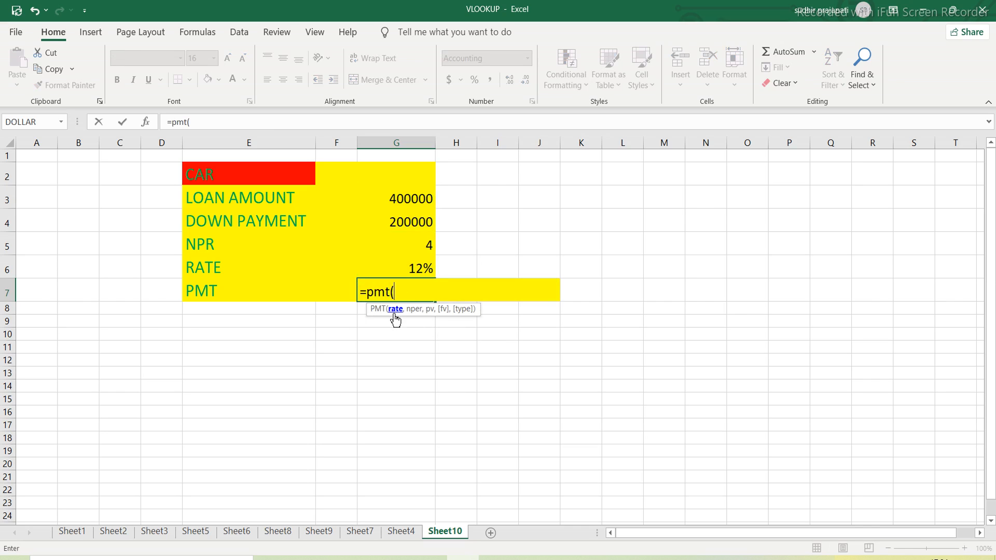
{"action": "left_click", "coordinate": [414, 268]}
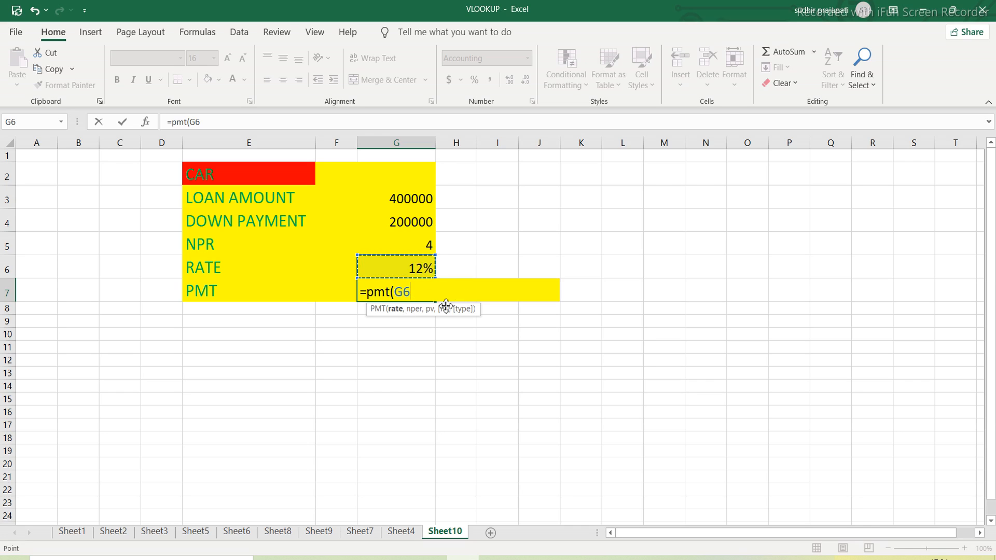
{"action": "type", "text": "/12,"}
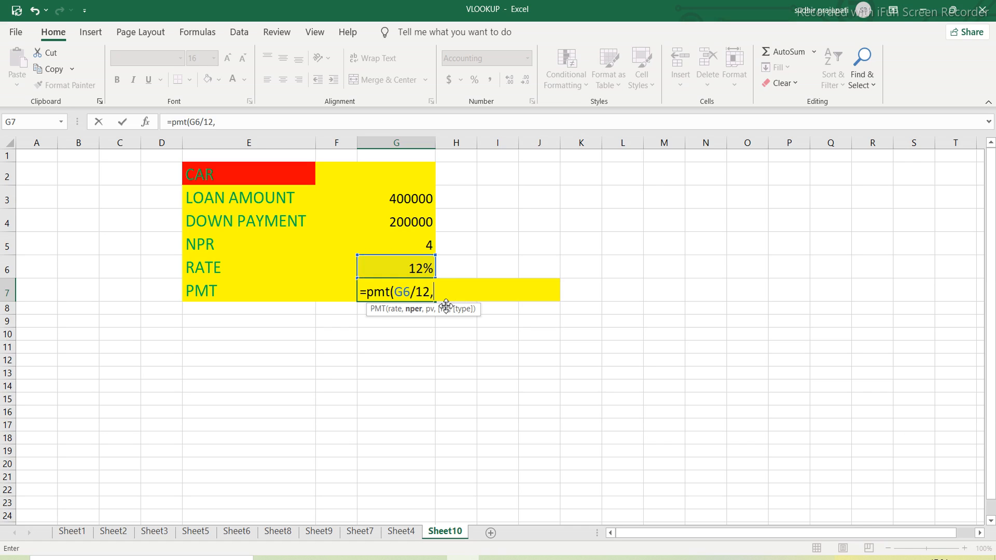
{"action": "left_click", "coordinate": [424, 246]}
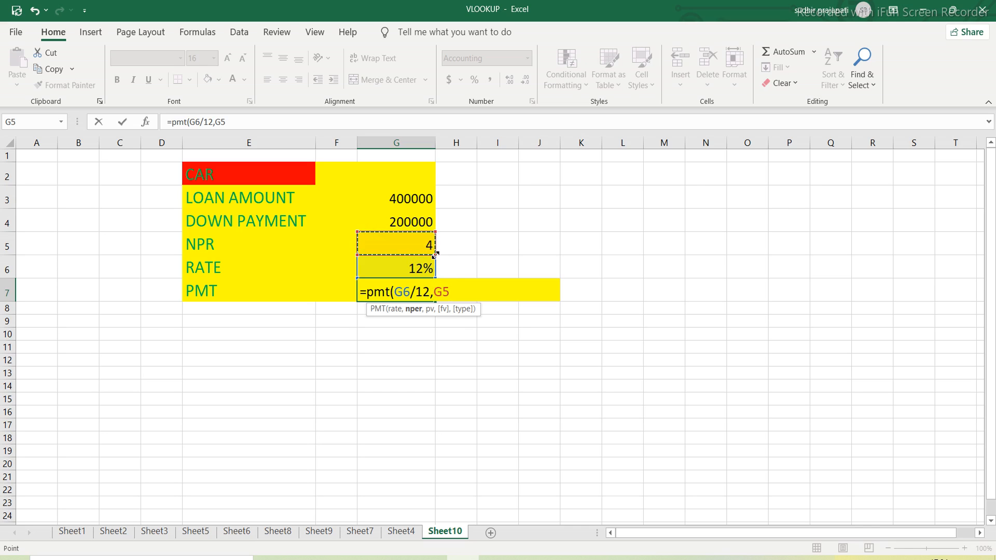
{"action": "type", "text": "*12,"}
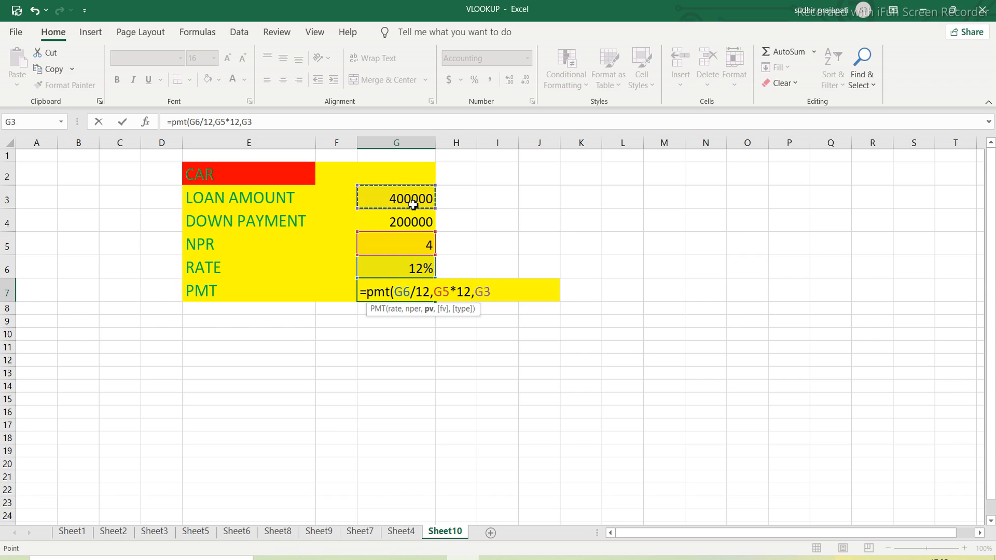
Step: Complete the present value argument of the PMT formula in G7 by subtracting the down payment G4 from G3
{"action": "type", "text": "-2"}
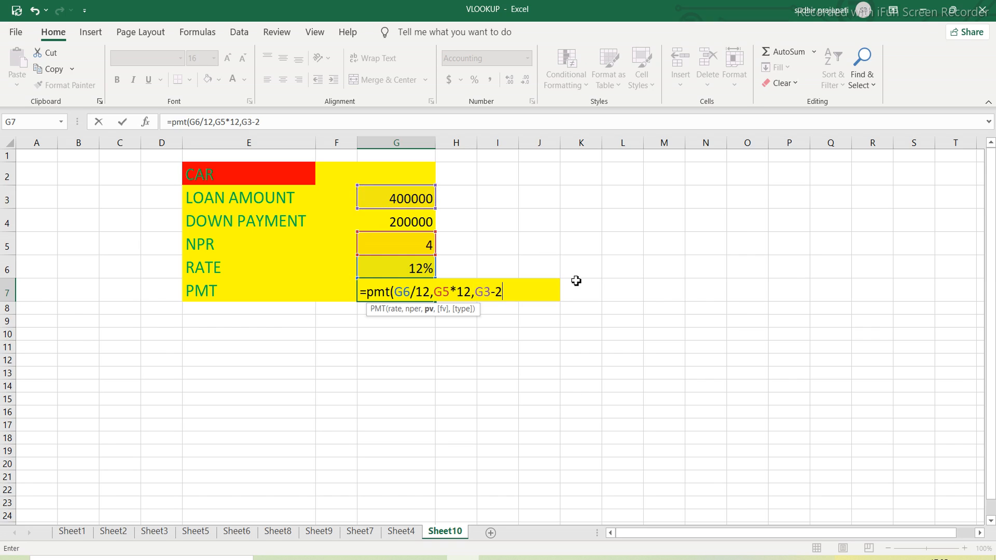
{"action": "key", "text": "BackSpace"}
{"action": "left_click", "coordinate": [411, 228]}
{"action": "type", "text": ","}
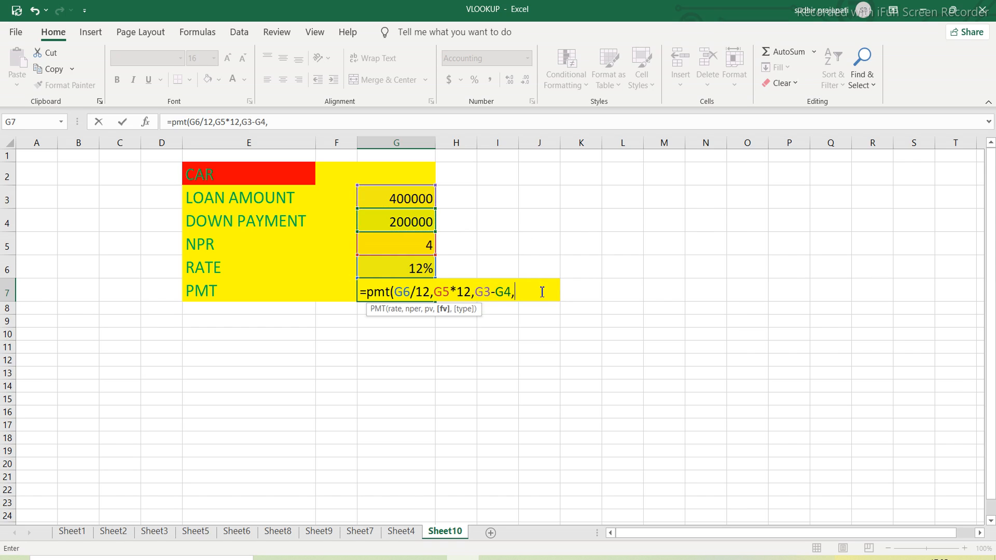
Step: Finish the PMT formula in G7 with future value 0 and payment type 1 - beginning of the period
{"action": "type", "text": "0,"}
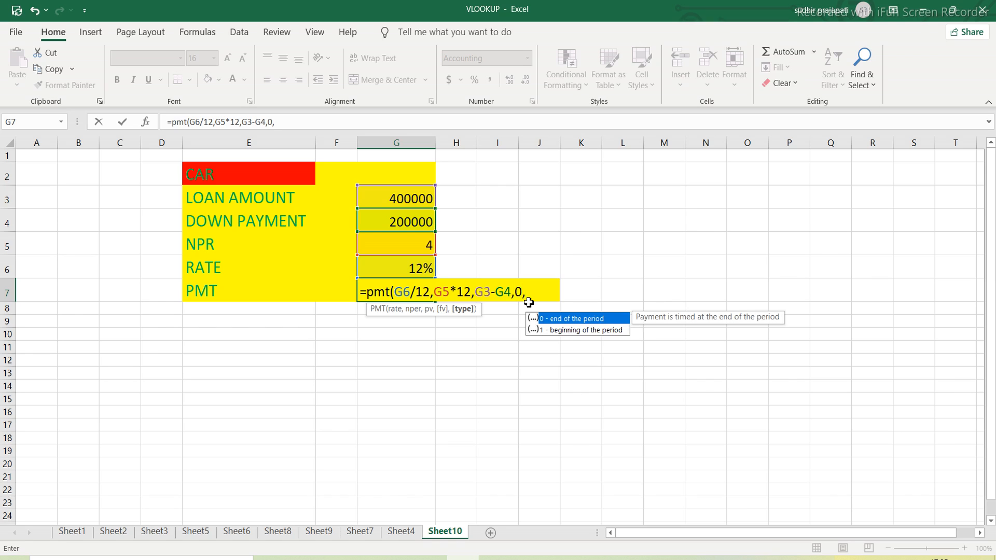
{"action": "left_click", "coordinate": [562, 332]}
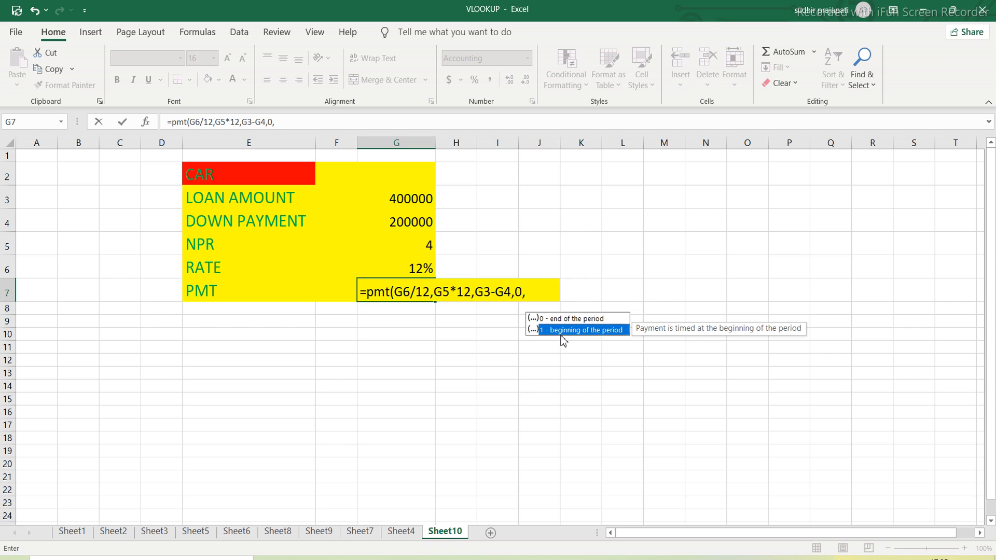
{"action": "double_click", "coordinate": [563, 332]}
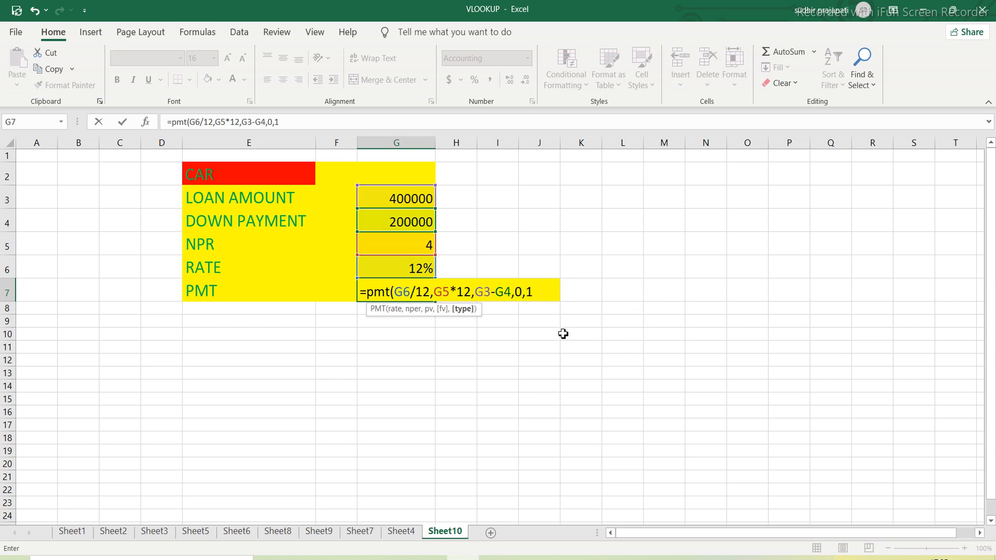
{"action": "type", "text": ")"}
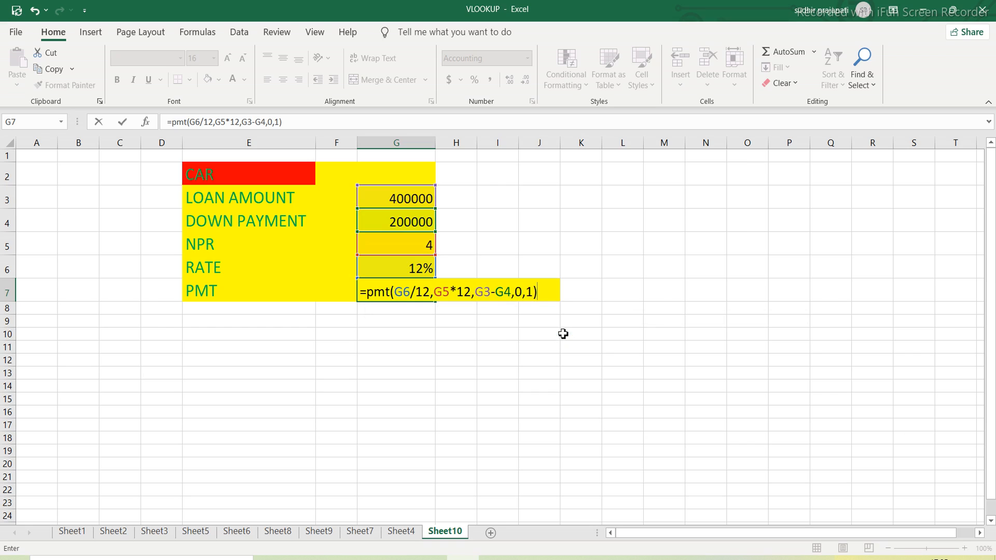
{"action": "key", "text": "Return"}
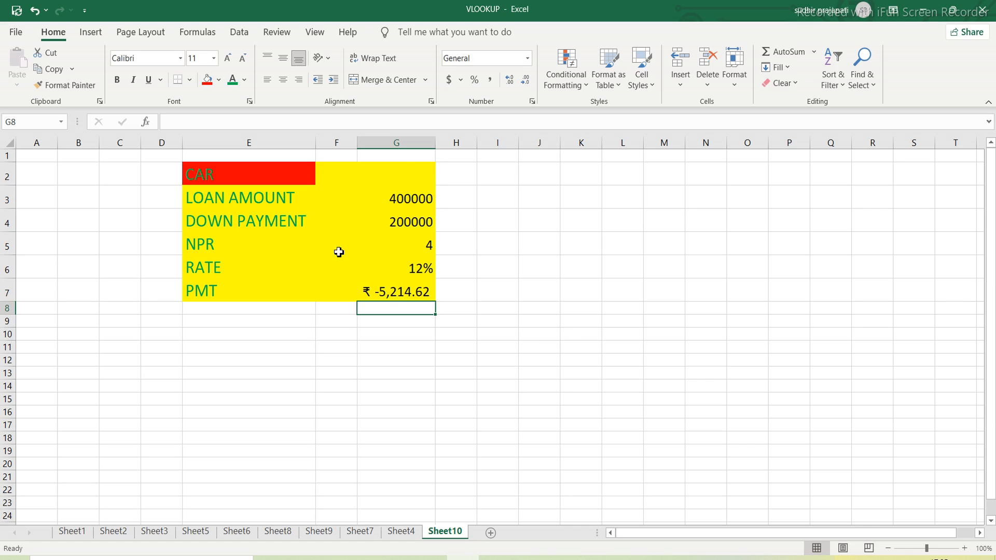
Step: Set the NPR in G5 to 2 and check the recalculated payment in G7
{"action": "left_click", "coordinate": [428, 247]}
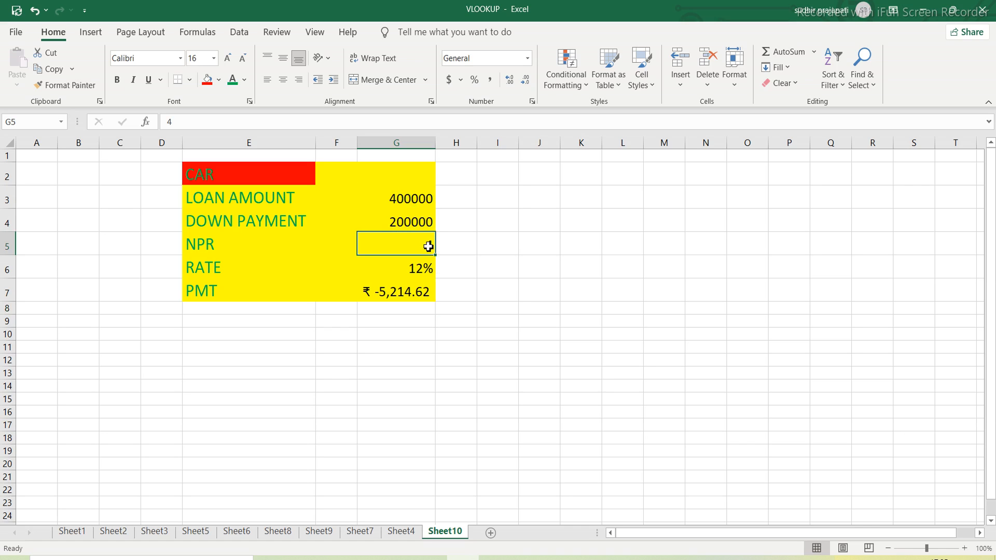
{"action": "key", "text": "BackSpace"}
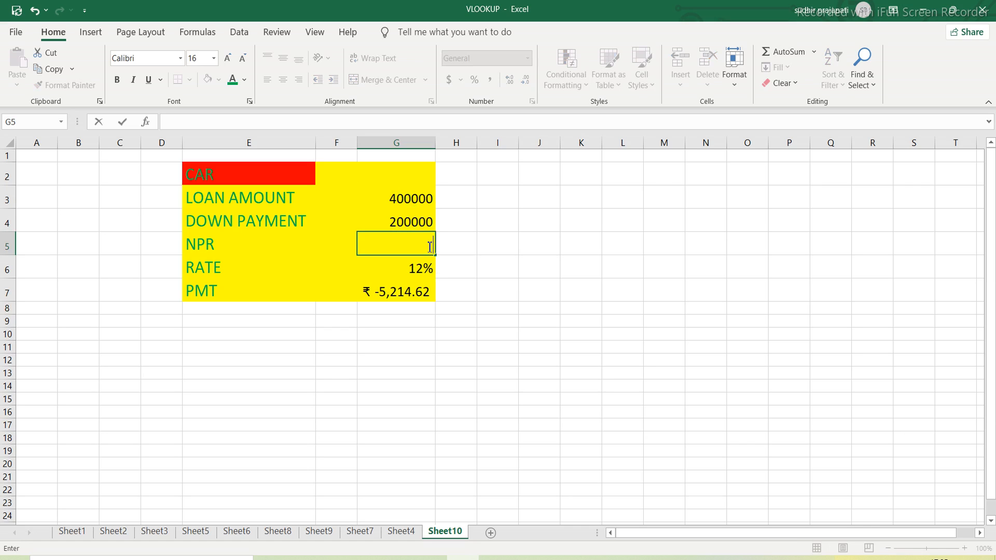
{"action": "type", "text": "2"}
{"action": "left_click", "coordinate": [425, 298]}
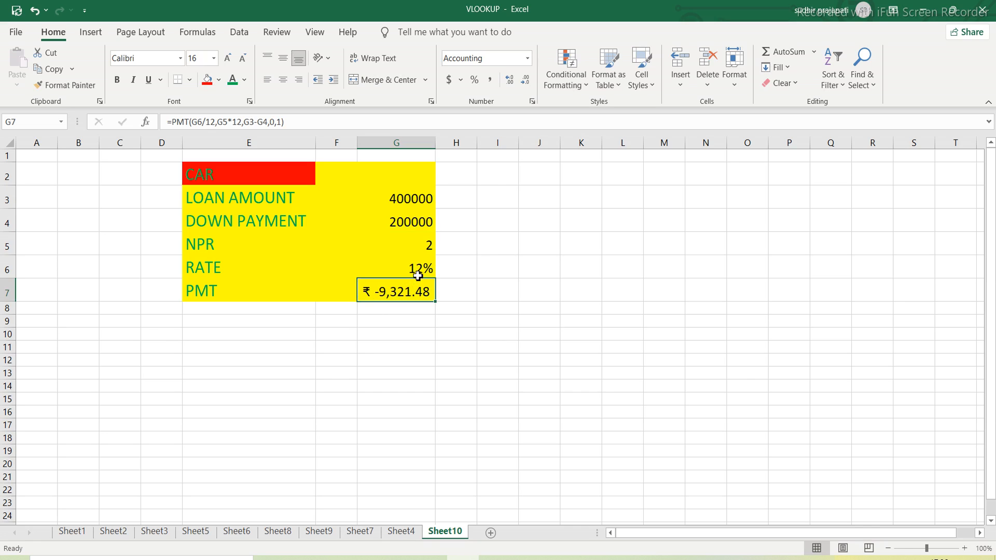
Step: Change the NPR value in G5 to 10 to recalculate the PMT result
{"action": "left_click", "coordinate": [429, 249]}
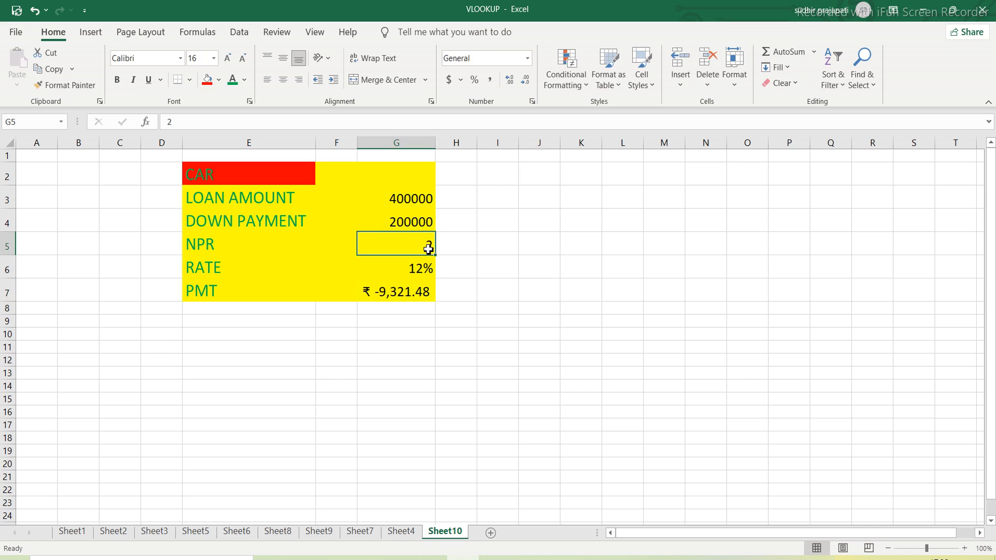
{"action": "key", "text": "BackSpace"}
{"action": "type", "text": "10"}
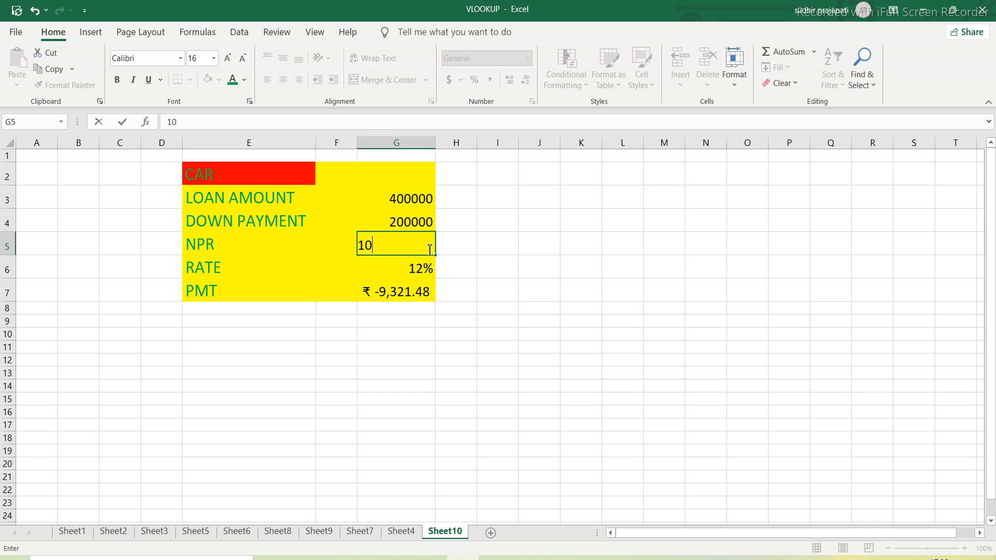
{"action": "left_click", "coordinate": [501, 282]}
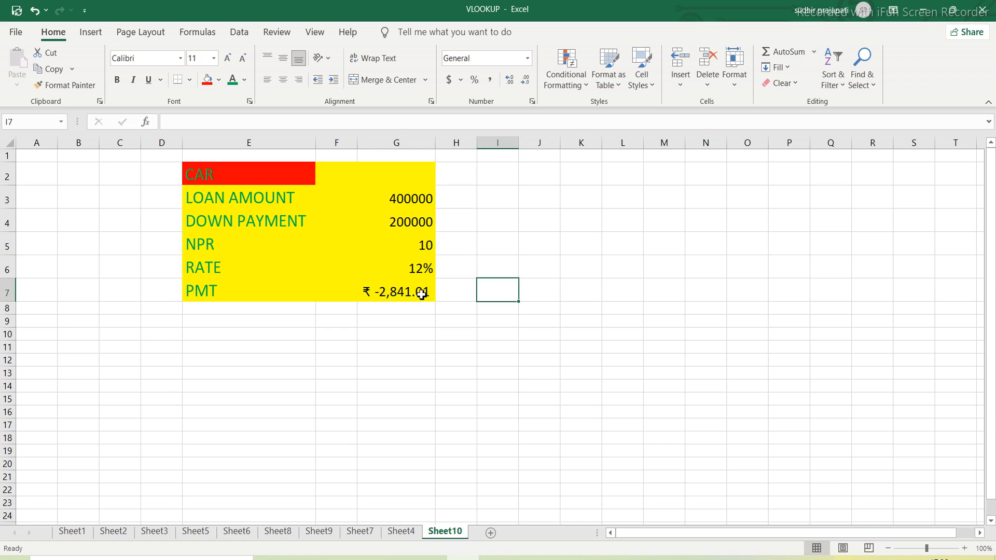
{"action": "left_click", "coordinate": [411, 225]}
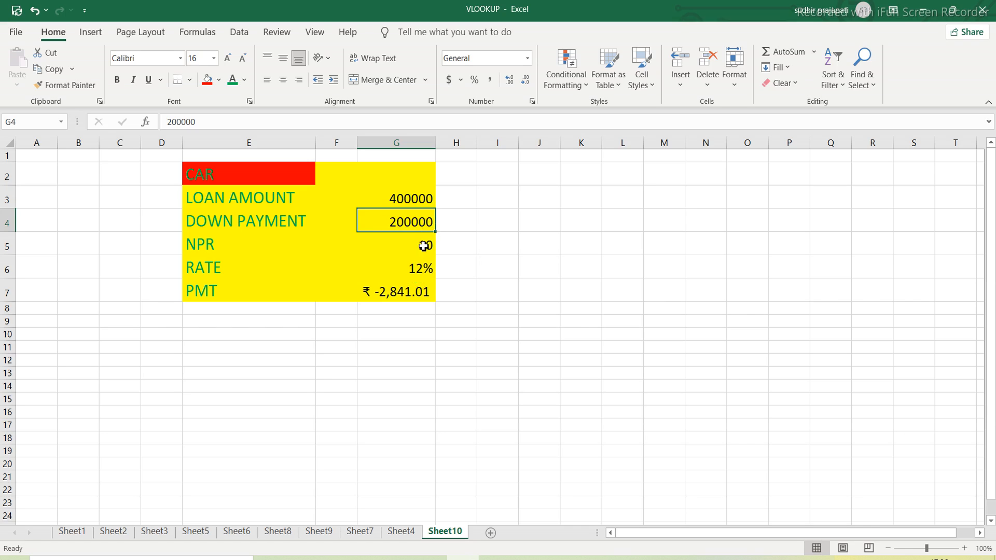
{"action": "left_click", "coordinate": [410, 197]}
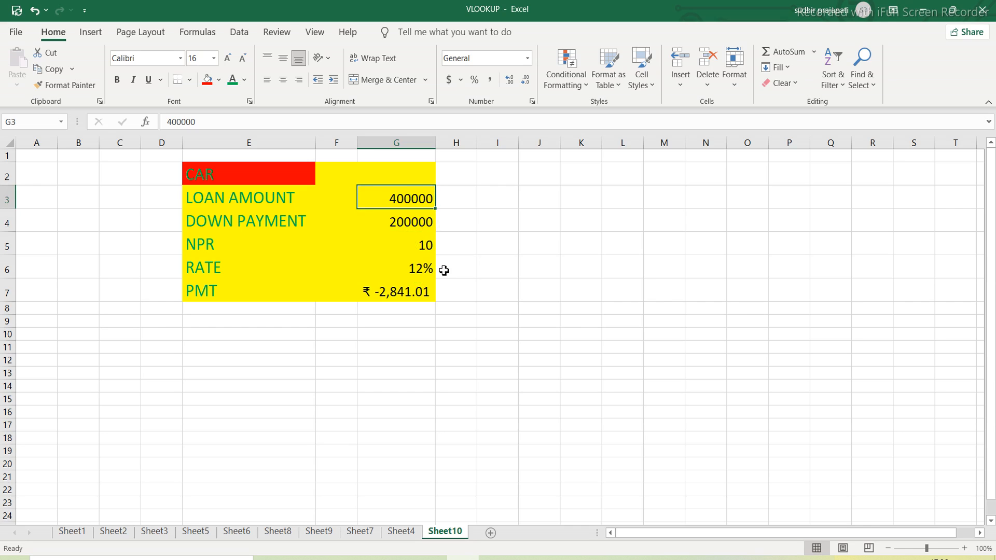
{"action": "left_click", "coordinate": [419, 223]}
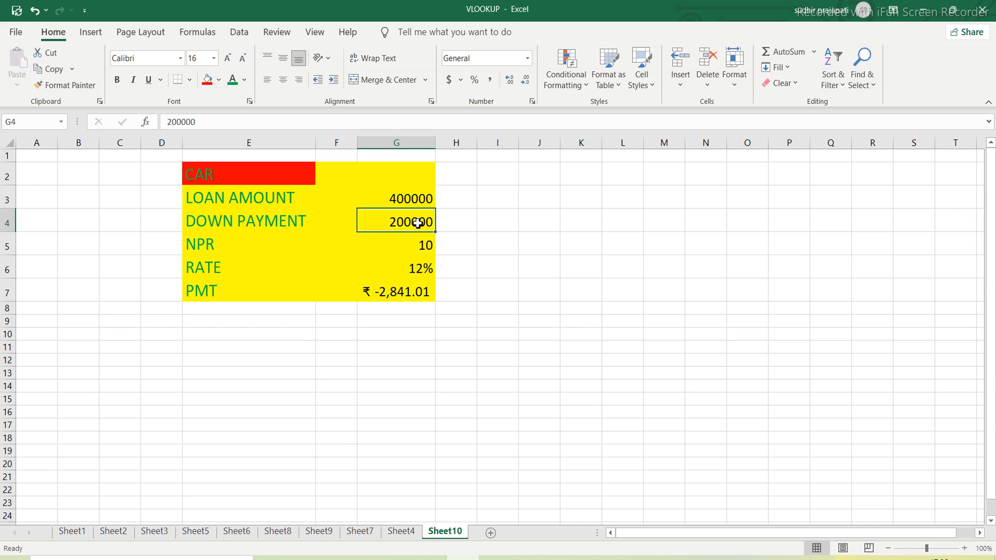